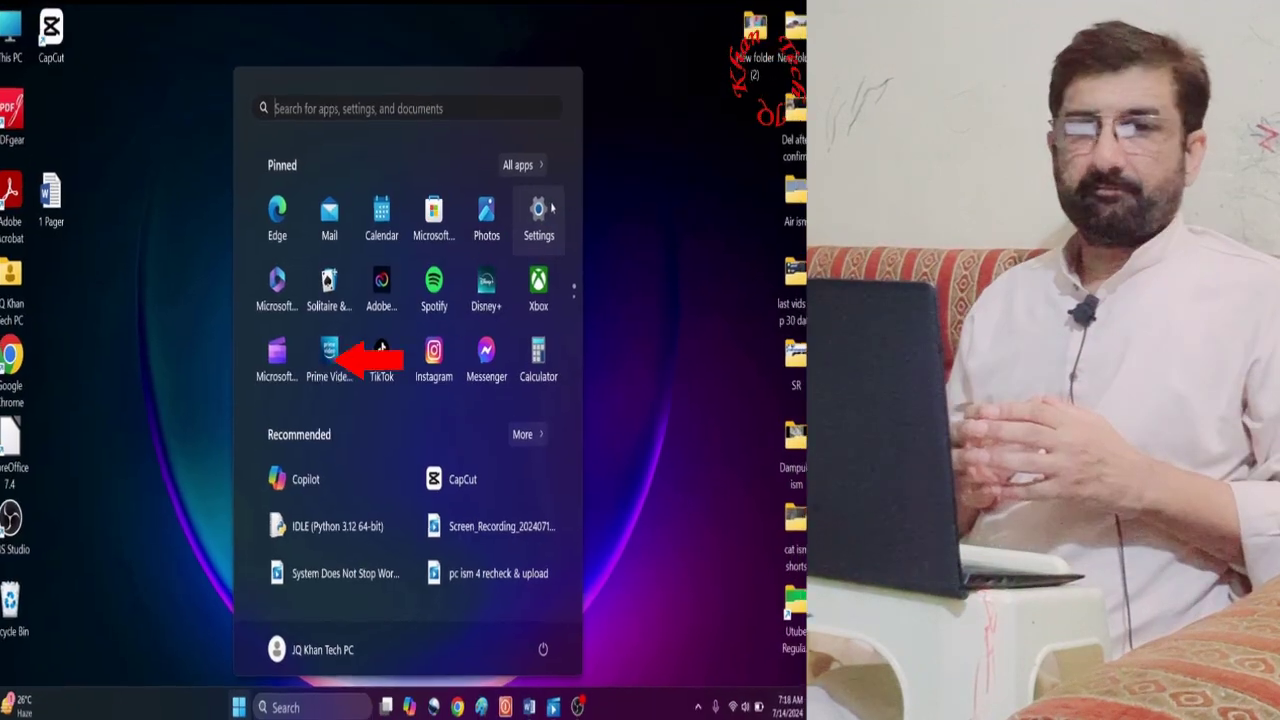
Open the General page in the Windows privacy and security settings, and then the Diagnostics & feedback page
{"action": "left_click", "coordinate": [537, 283]}
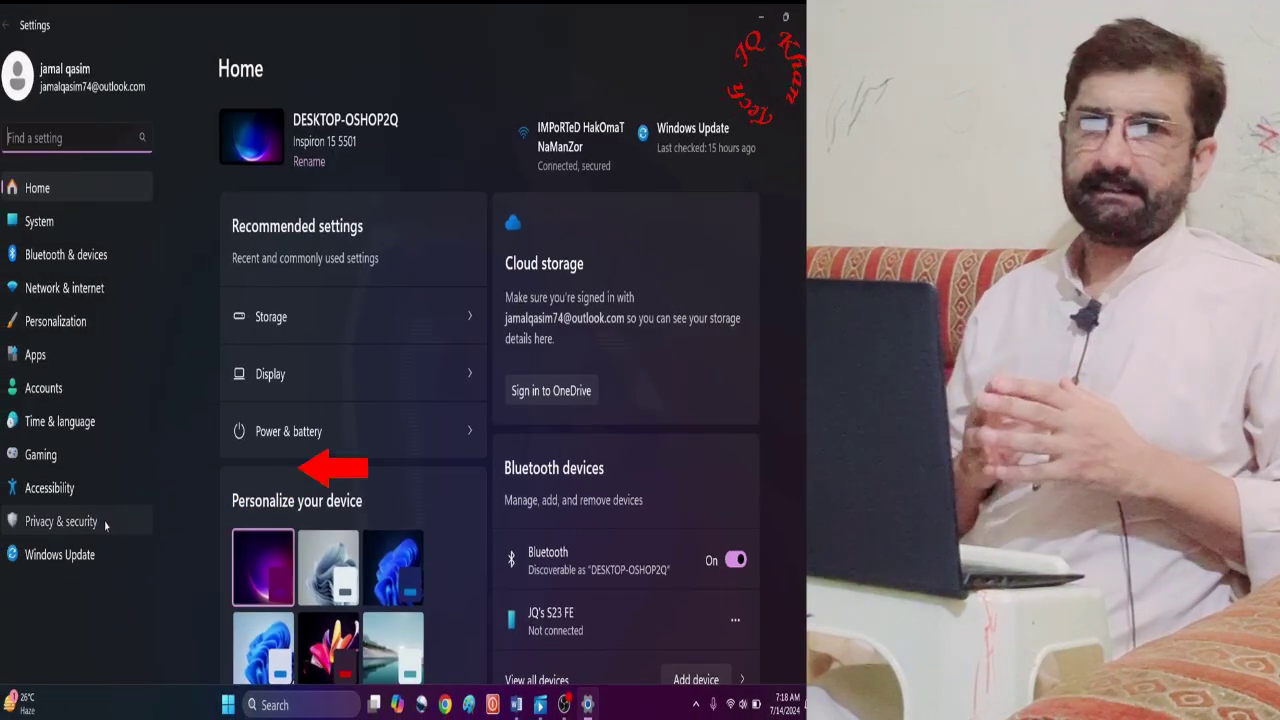
{"action": "left_click", "coordinate": [98, 522]}
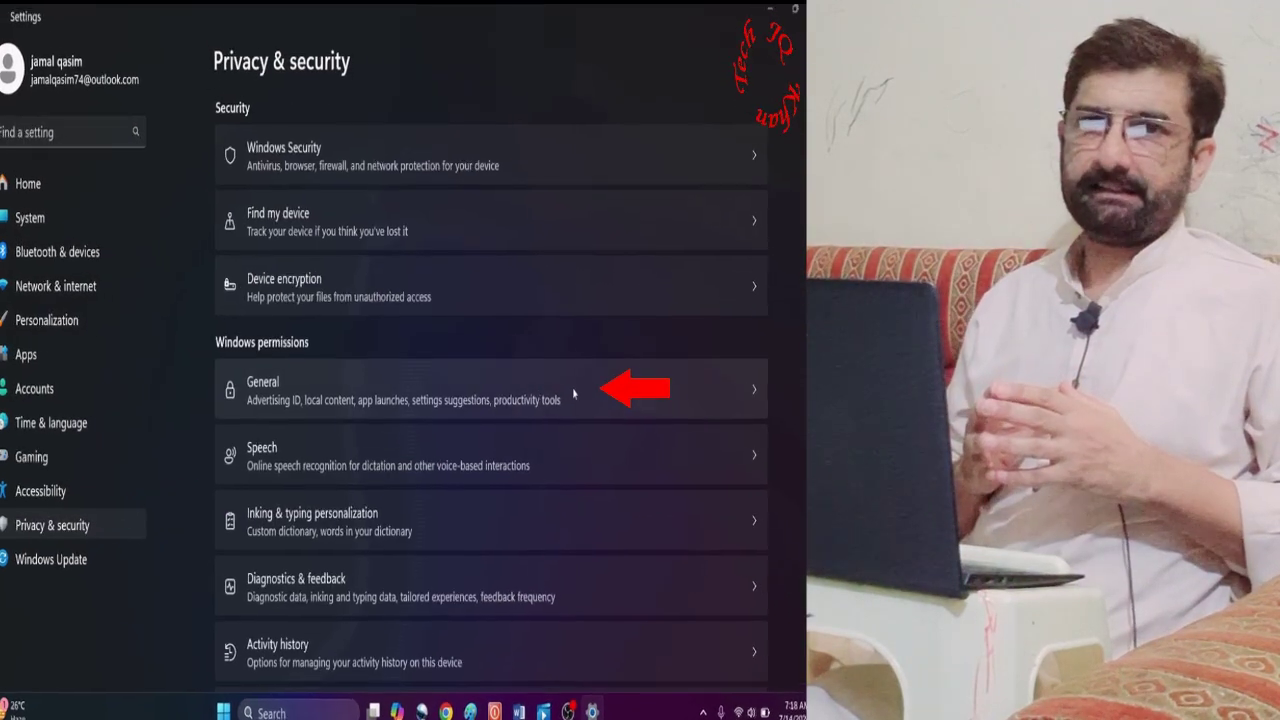
{"action": "left_click", "coordinate": [575, 393]}
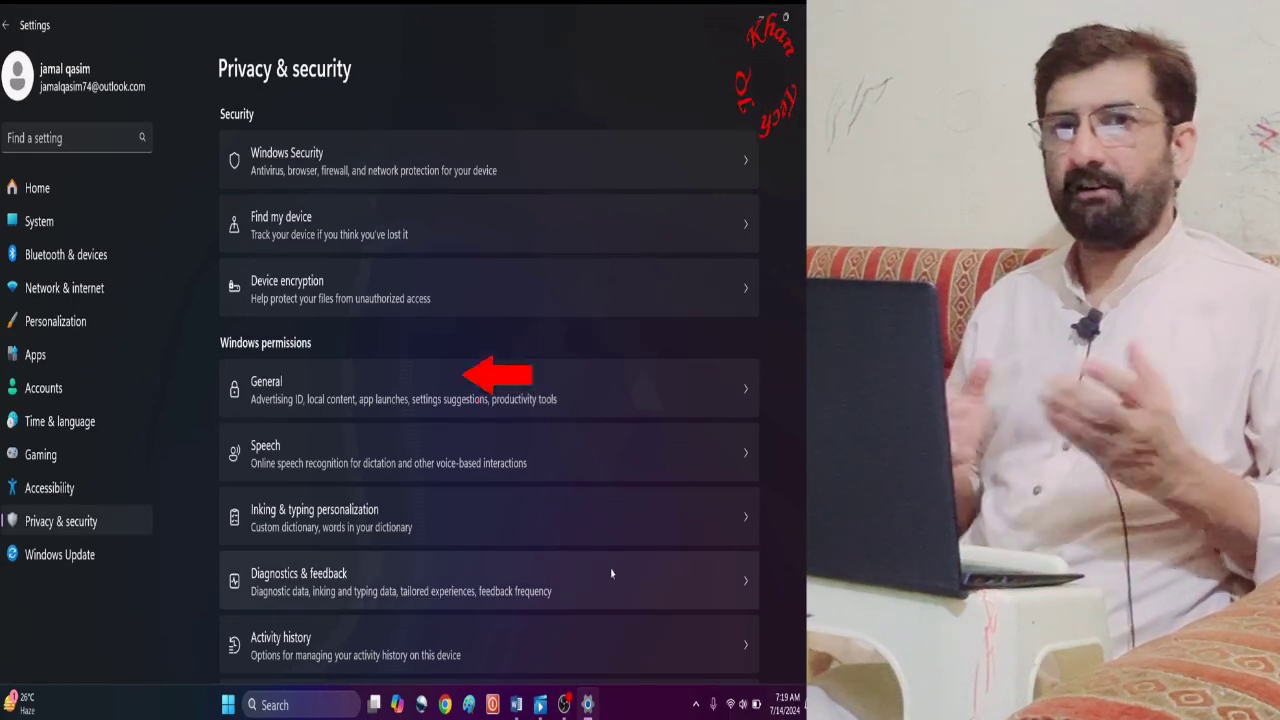
{"action": "left_click", "coordinate": [605, 570]}
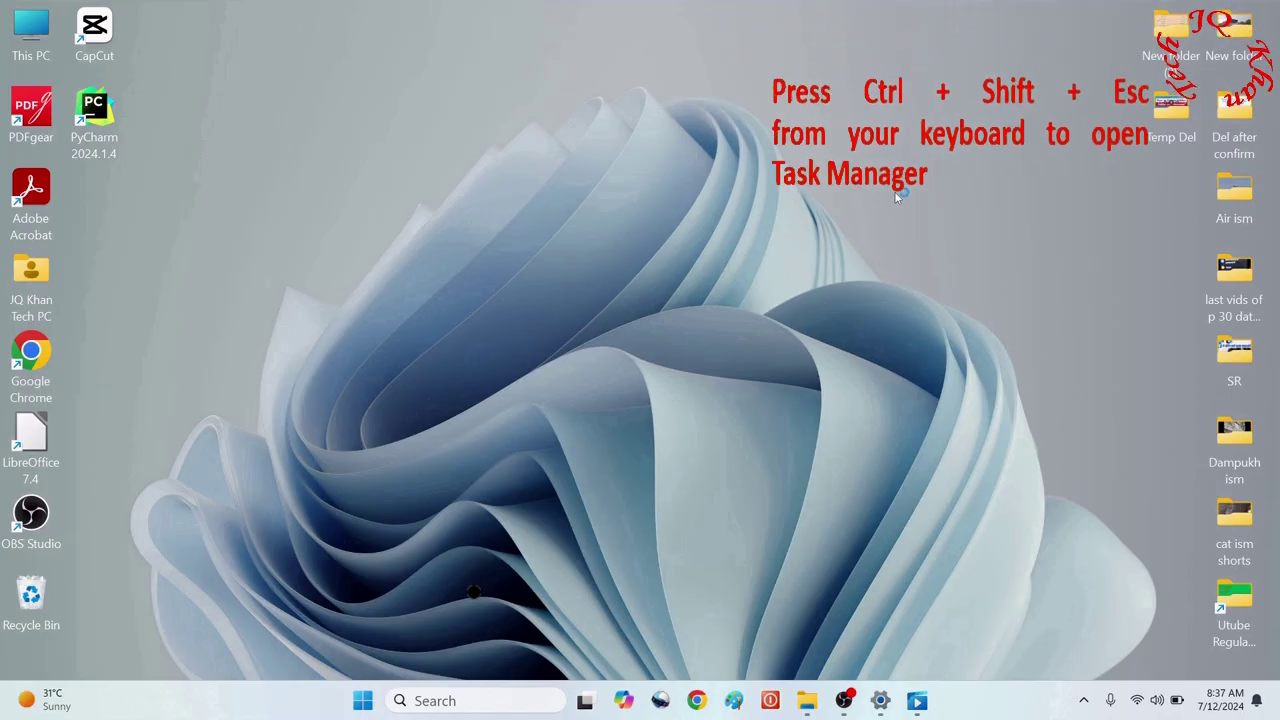
Check the CPU up time on Task Manager's Performance page, and close Task Manager
{"action": "key", "text": "ctrl+shift+Escape"}
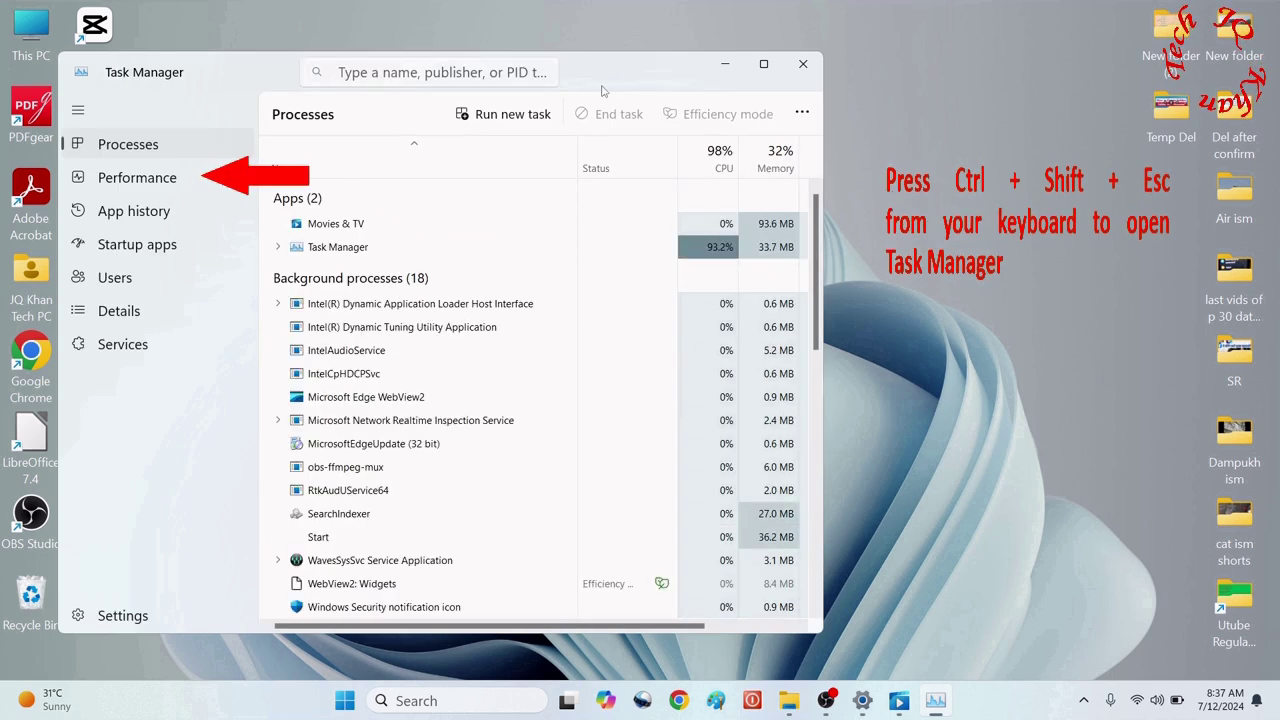
{"action": "left_click_drag", "start_coordinate": [589, 90], "coordinate": [783, 87]}
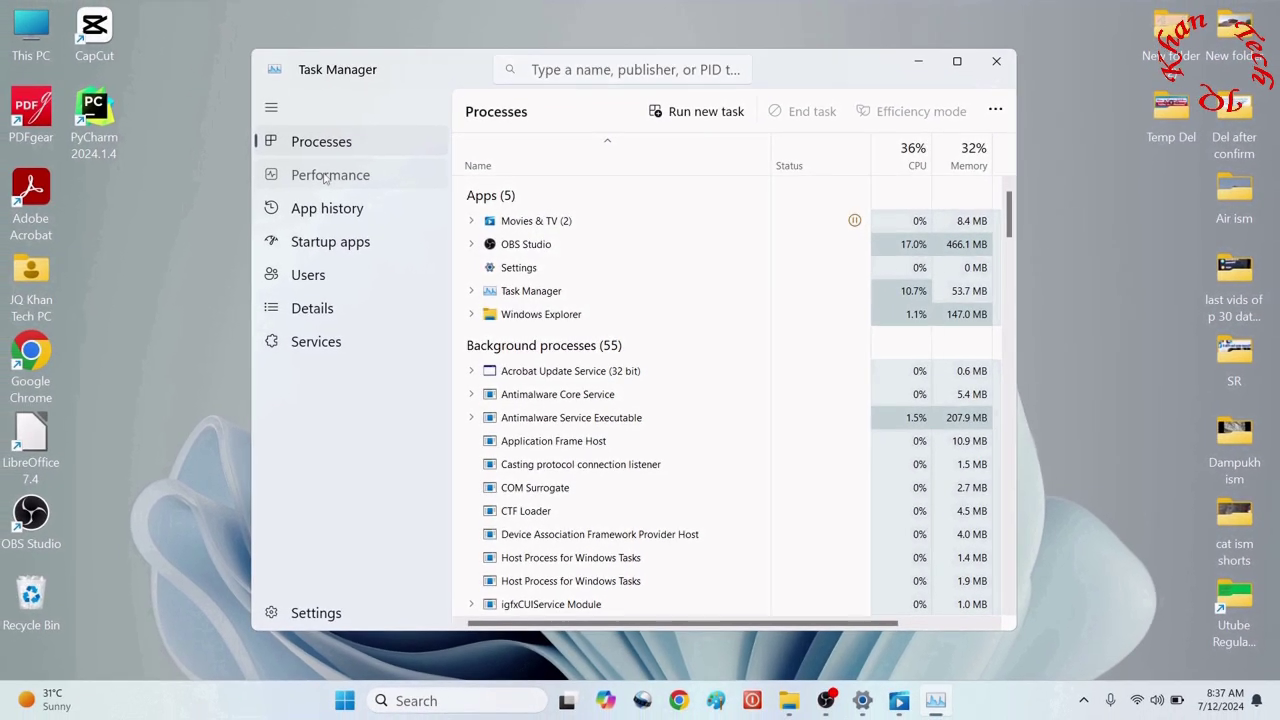
{"action": "left_click", "coordinate": [323, 176]}
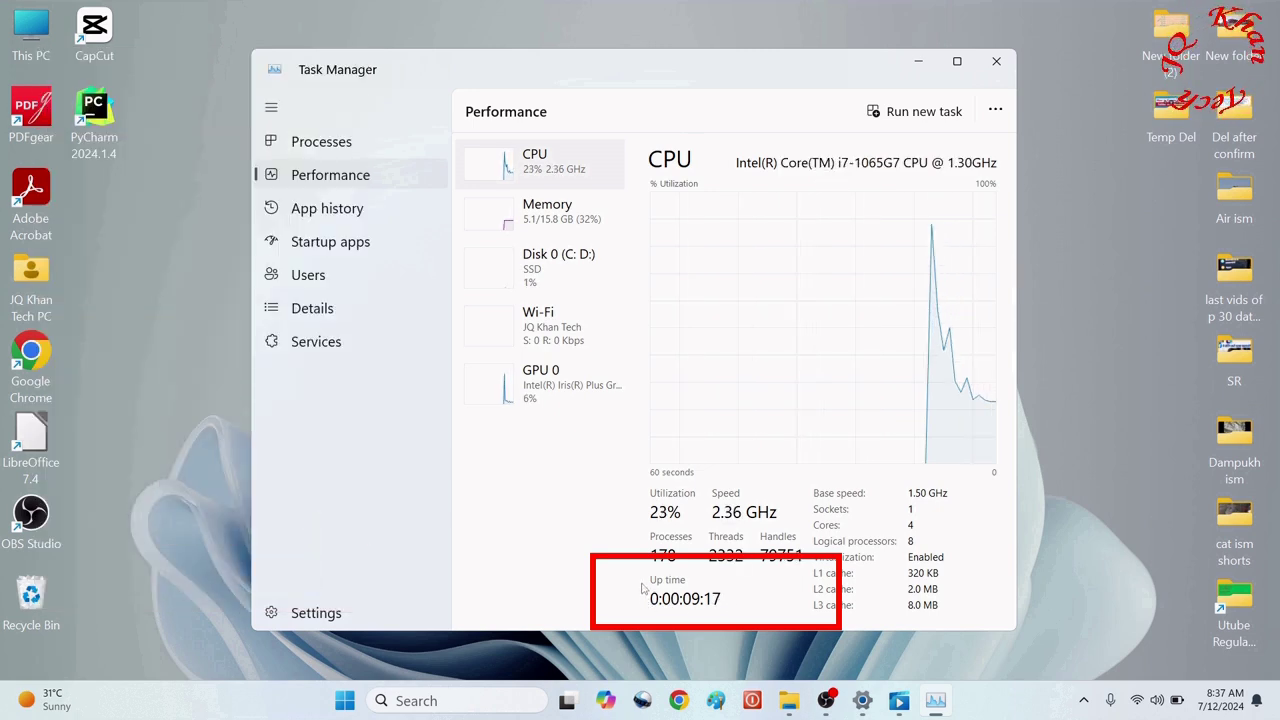
{"action": "key", "text": "alt+F4"}
Search for Control Panel and open its Power Options
{"action": "left_click", "coordinate": [489, 701]}
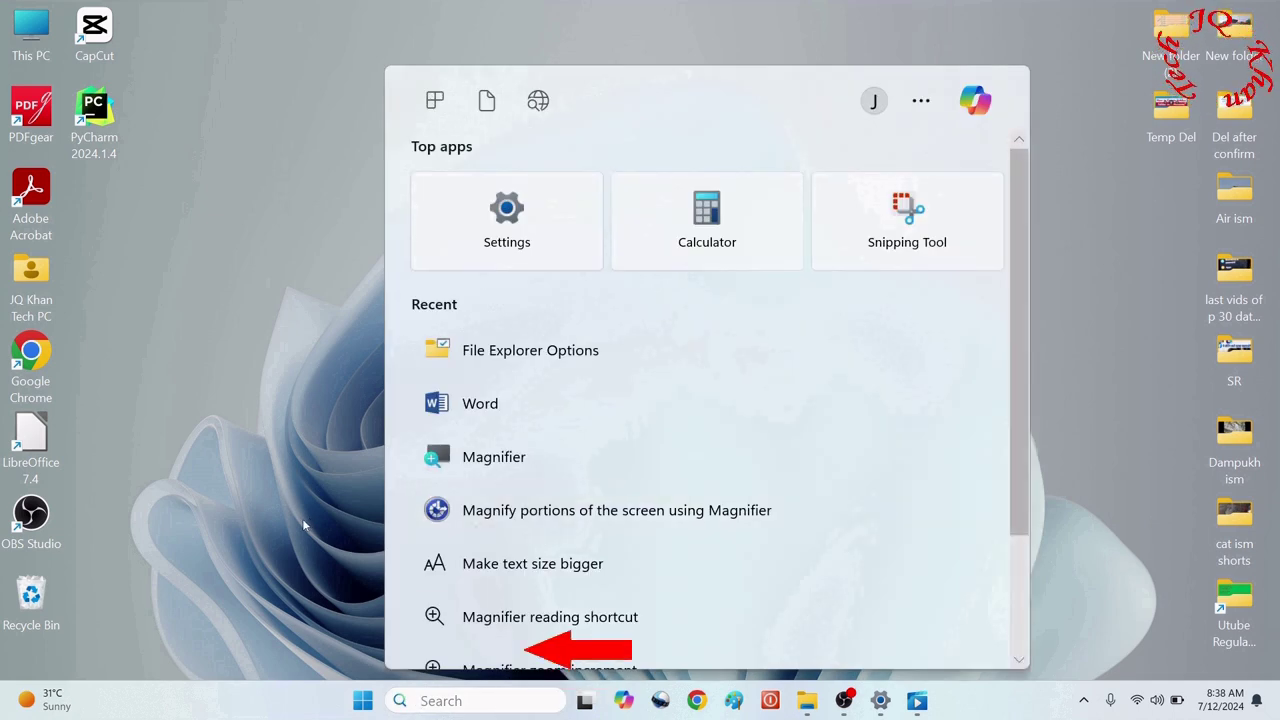
{"action": "type", "text": "contr"}
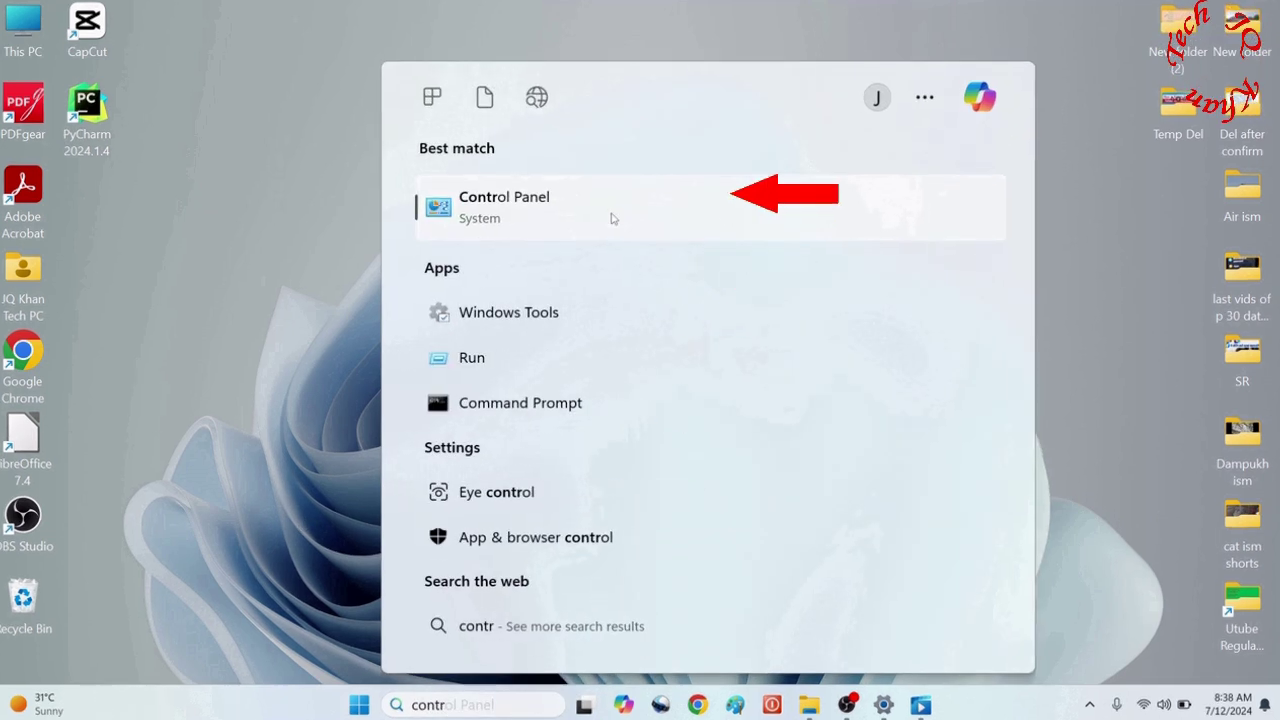
{"action": "left_click", "coordinate": [613, 218]}
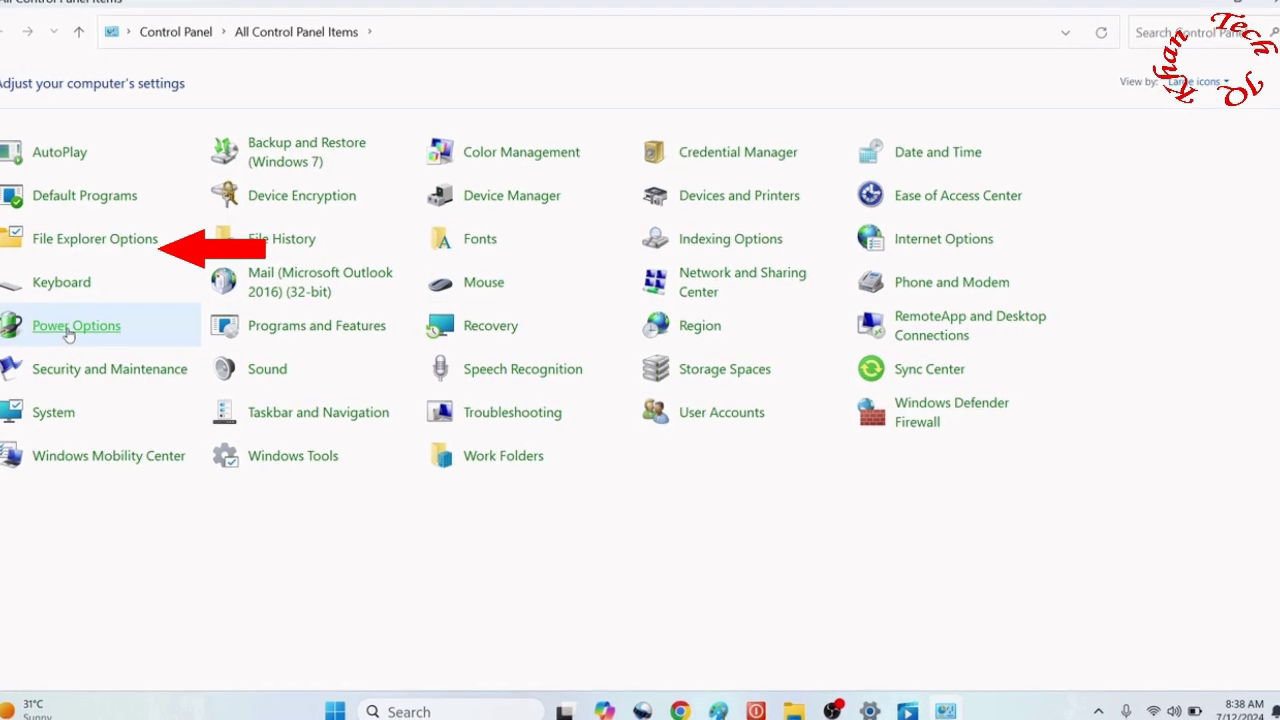
{"action": "left_click", "coordinate": [62, 330]}
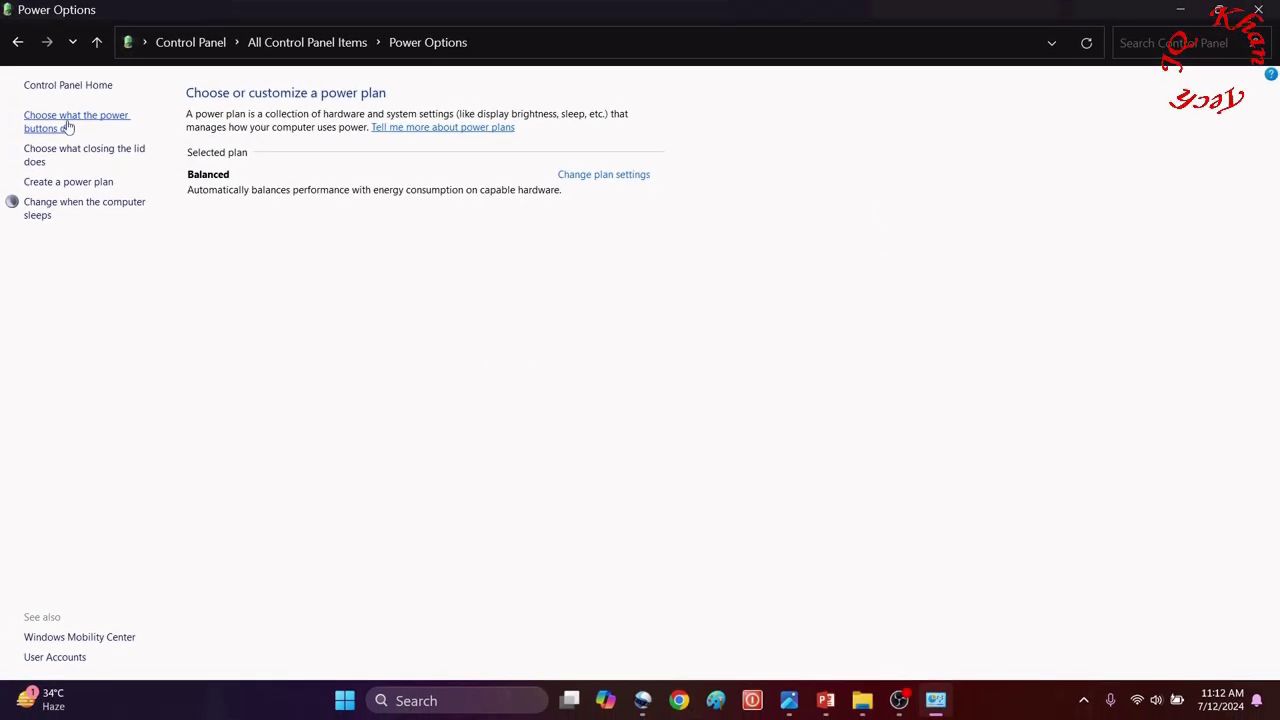
Turn on fast startup in the power button settings and save the changes, and bring up the computer's power choices
{"action": "left_click", "coordinate": [68, 127]}
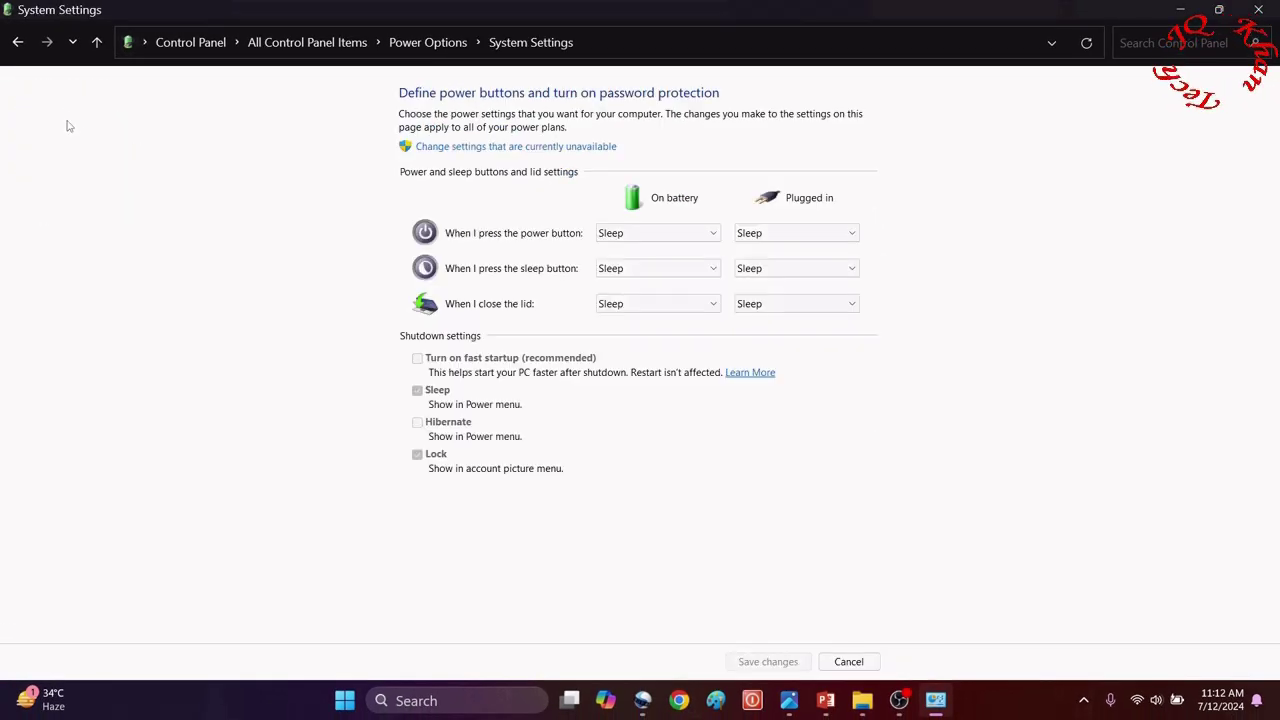
{"action": "left_click", "coordinate": [484, 150]}
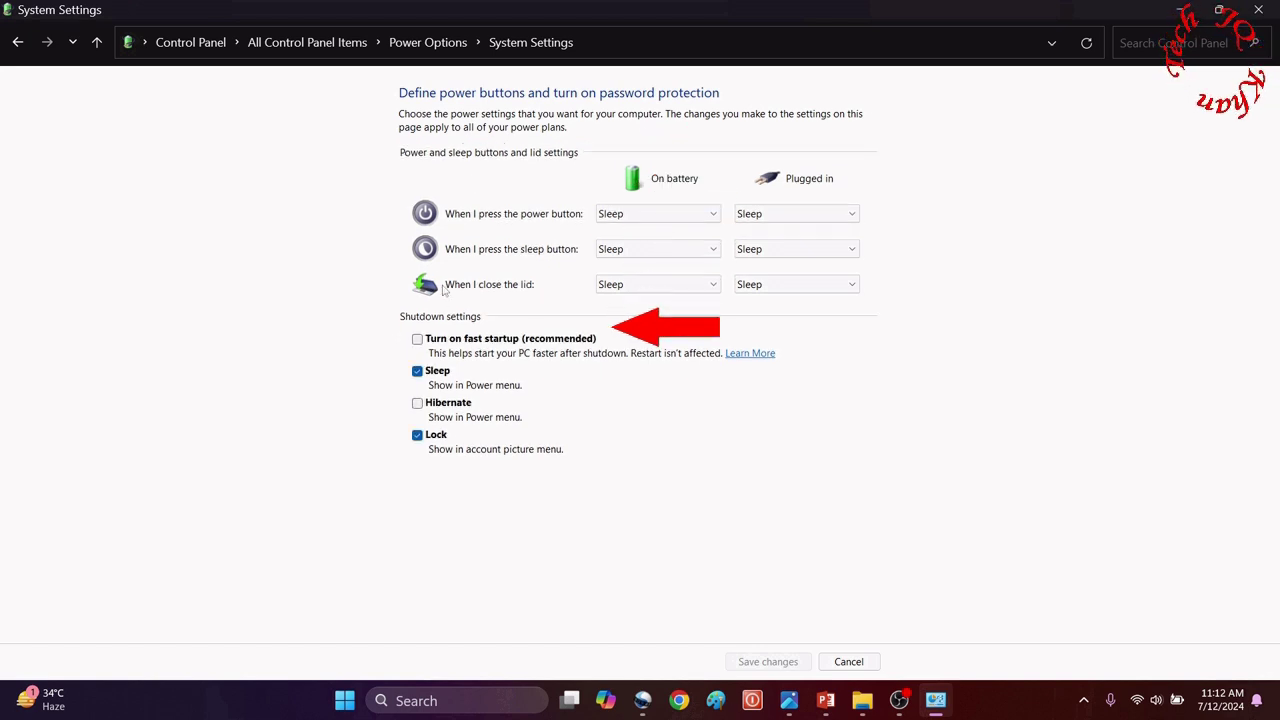
{"action": "left_click", "coordinate": [418, 340]}
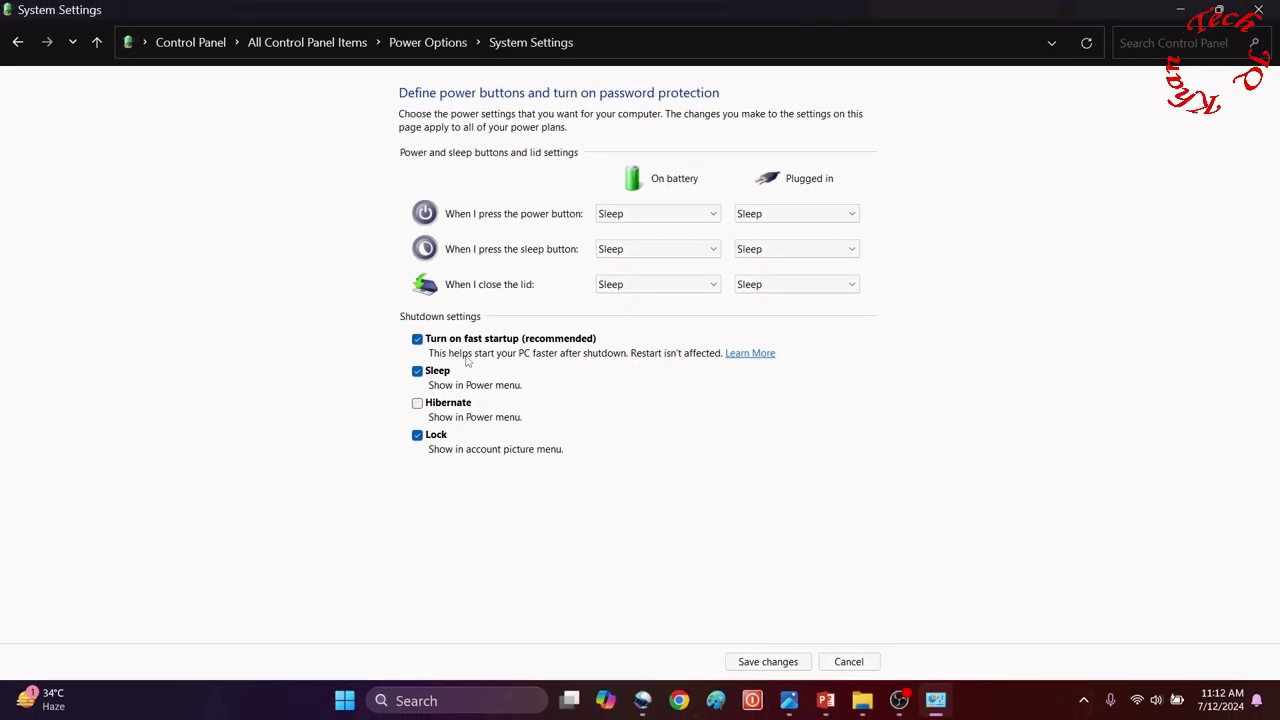
{"action": "left_click", "coordinate": [758, 662]}
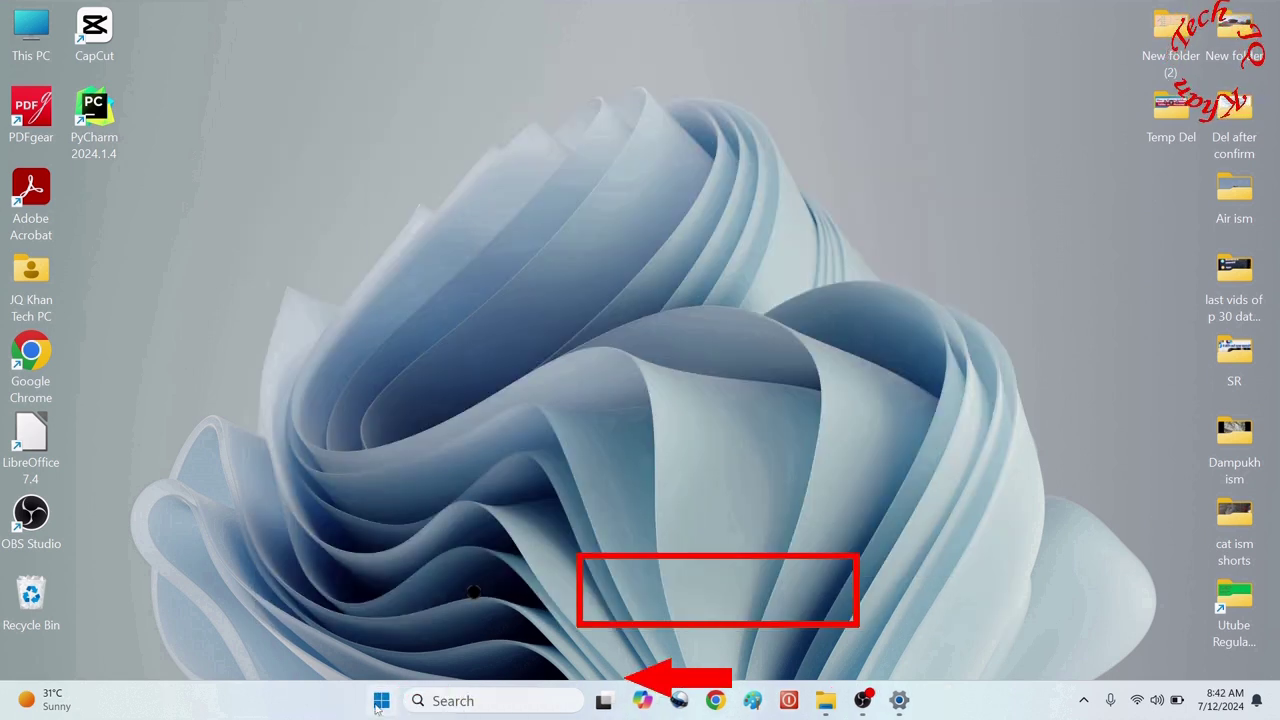
{"action": "key", "text": "super"}
{"action": "left_click", "coordinate": [846, 643]}
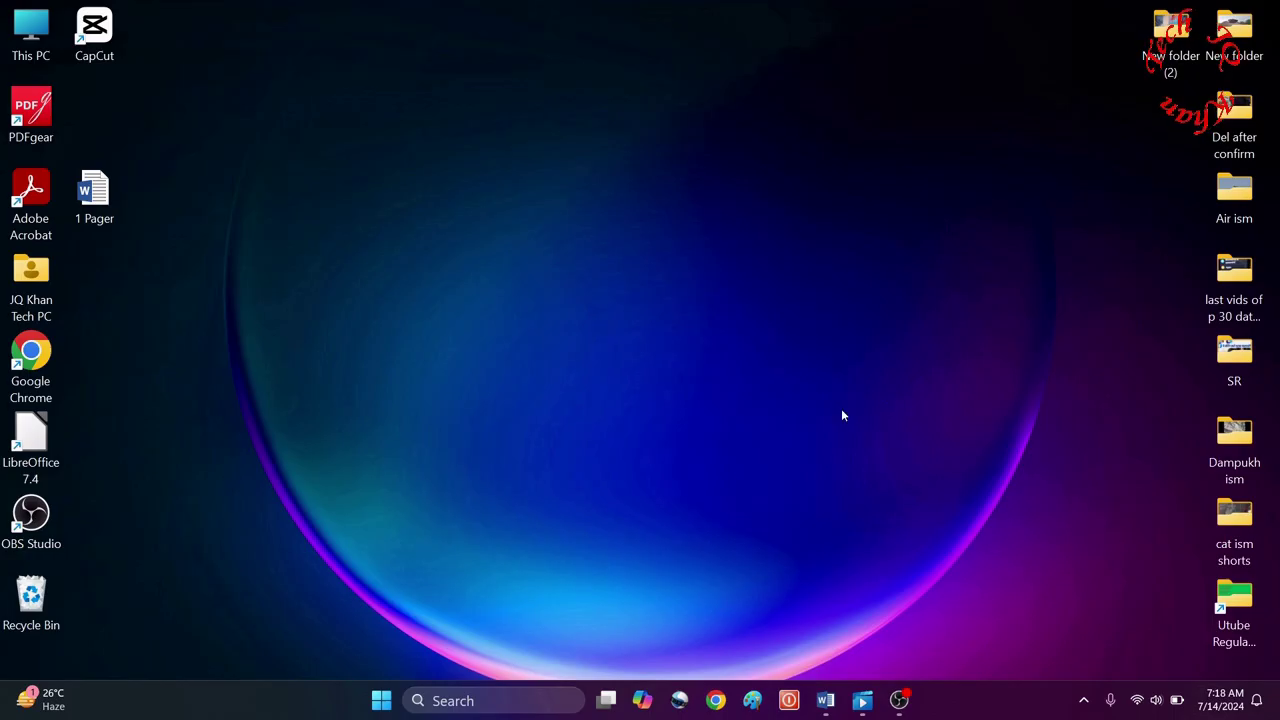
Turn off personalized ads, language list access, app launch tracking and suggested content in the General privacy settings
{"action": "left_click", "coordinate": [379, 704]}
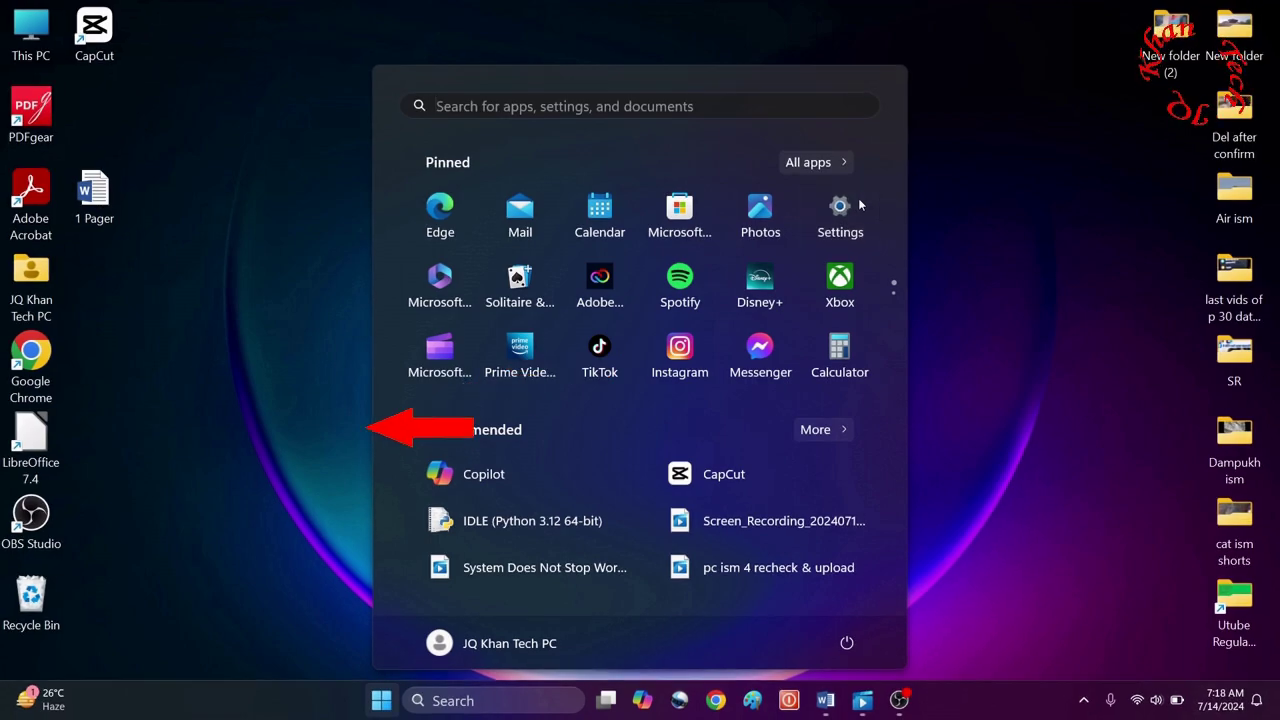
{"action": "left_click", "coordinate": [858, 203]}
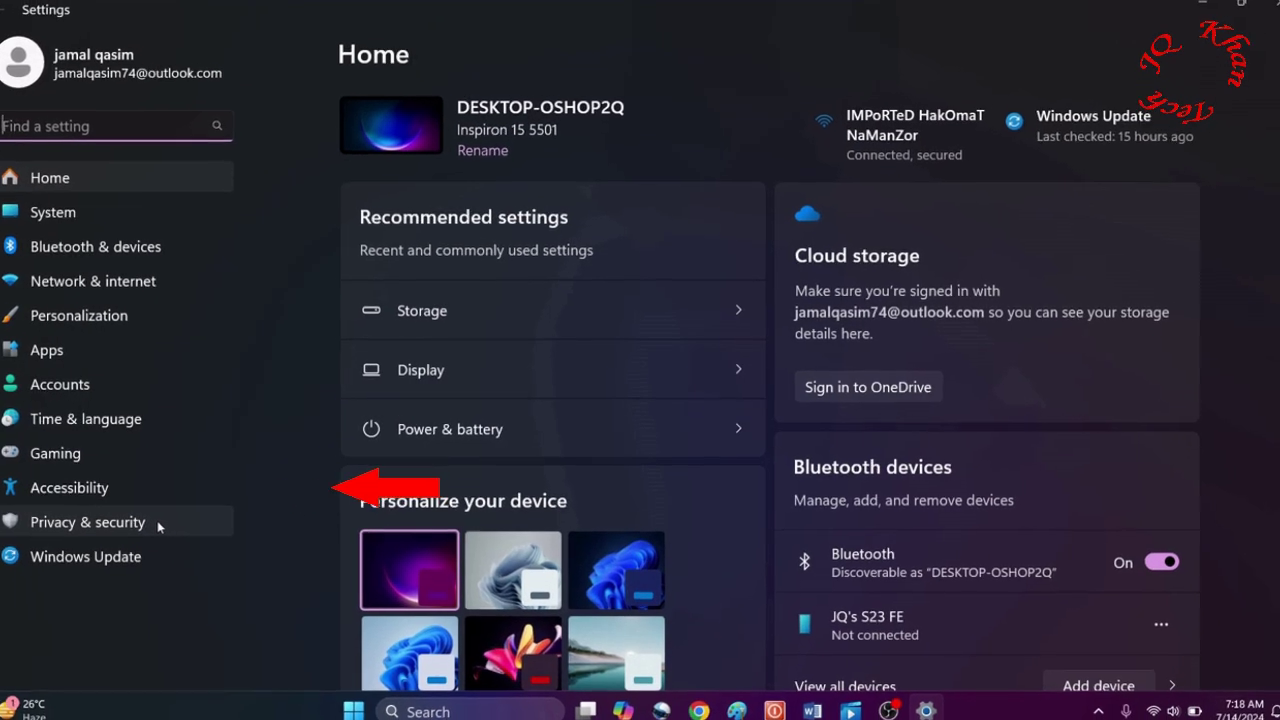
{"action": "left_click", "coordinate": [172, 515]}
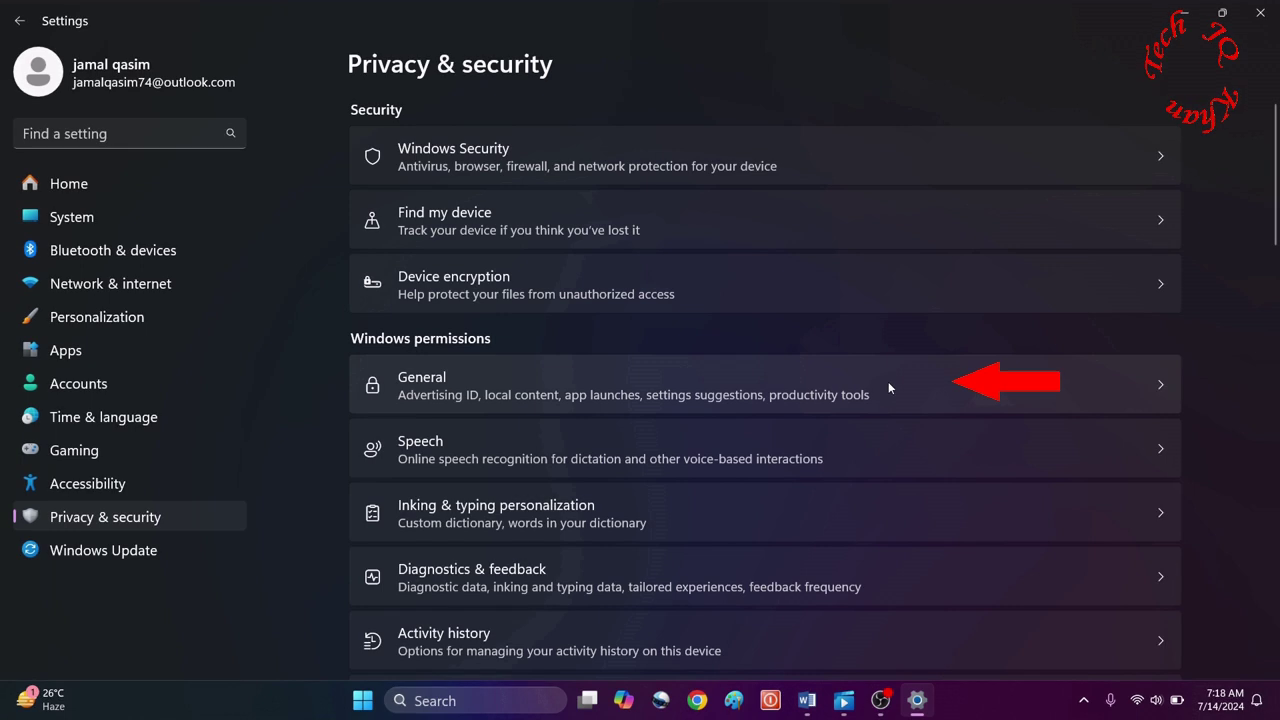
{"action": "left_click", "coordinate": [888, 381]}
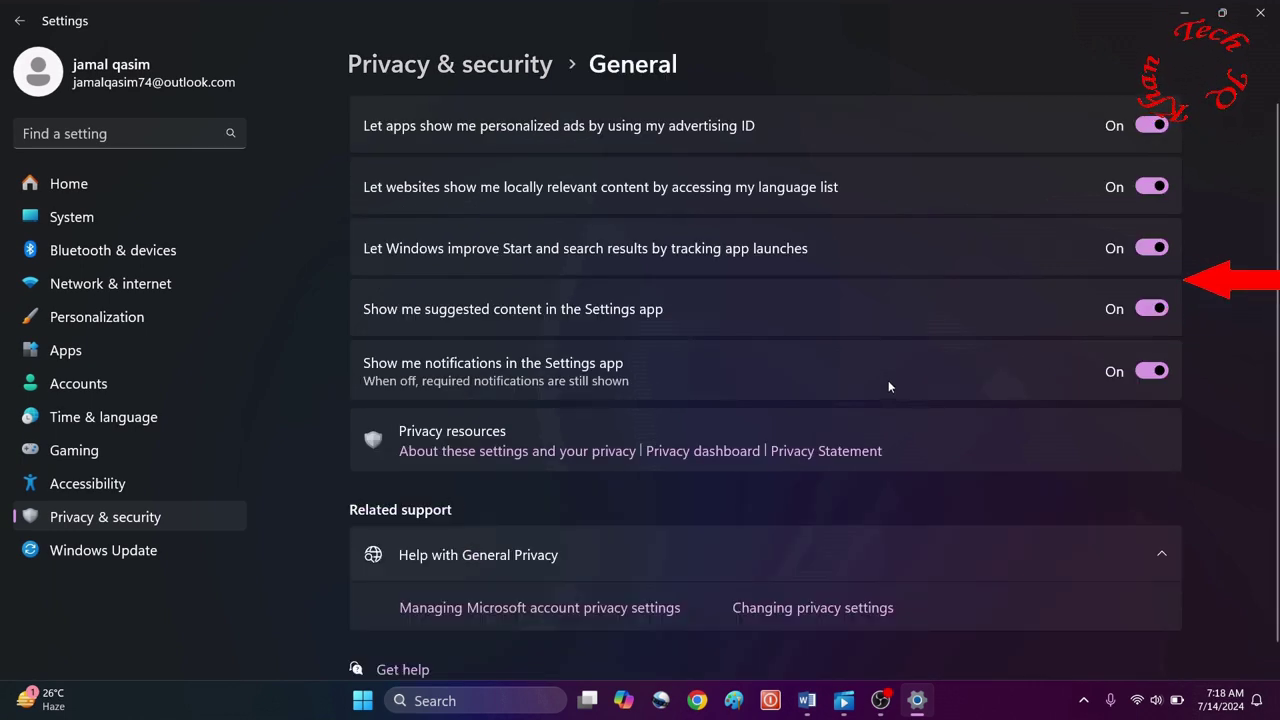
{"action": "left_click", "coordinate": [1140, 312]}
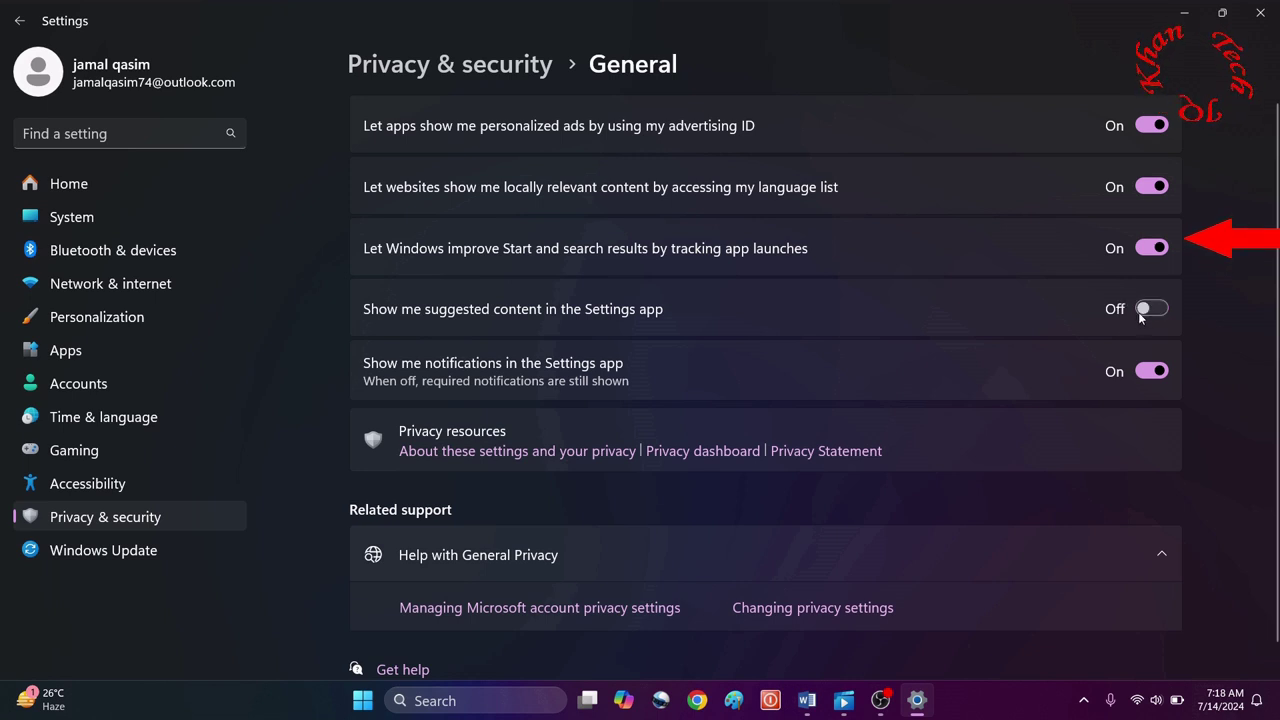
{"action": "left_click", "coordinate": [1144, 250]}
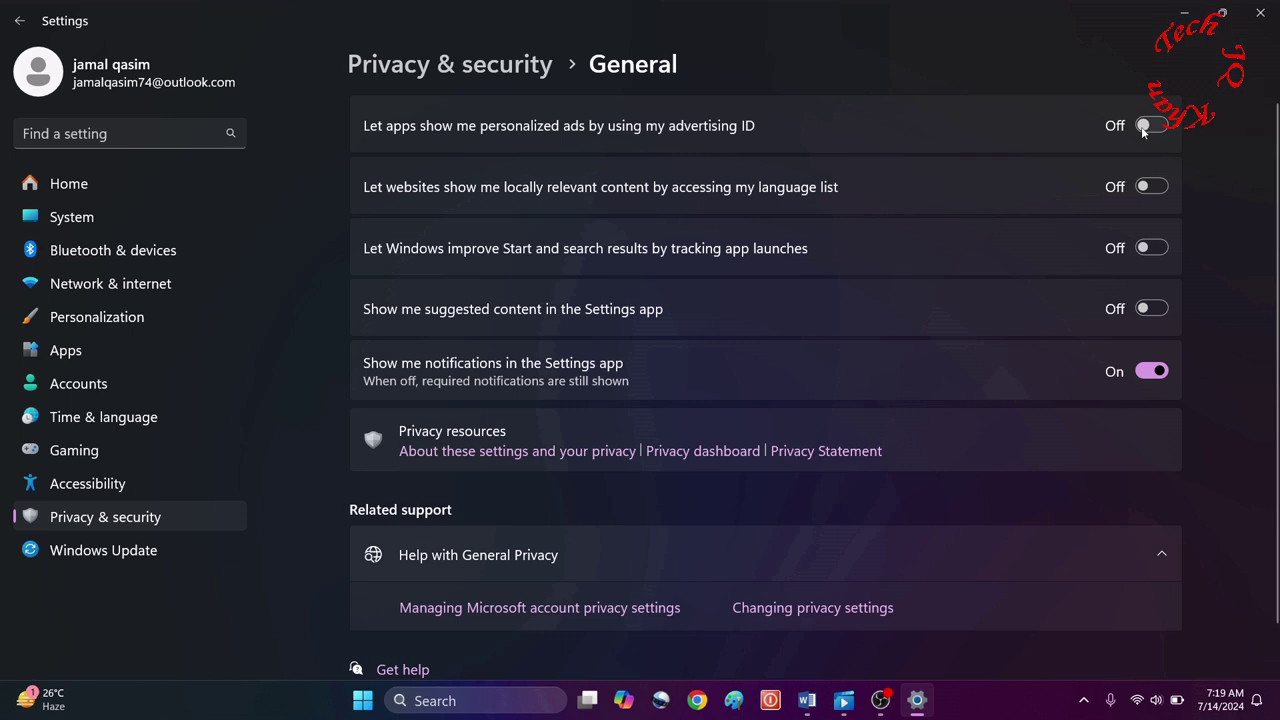
Turn off sending optional diagnostic data in the Diagnostics & feedback privacy settings, and close Settings
{"action": "left_click", "coordinate": [166, 517]}
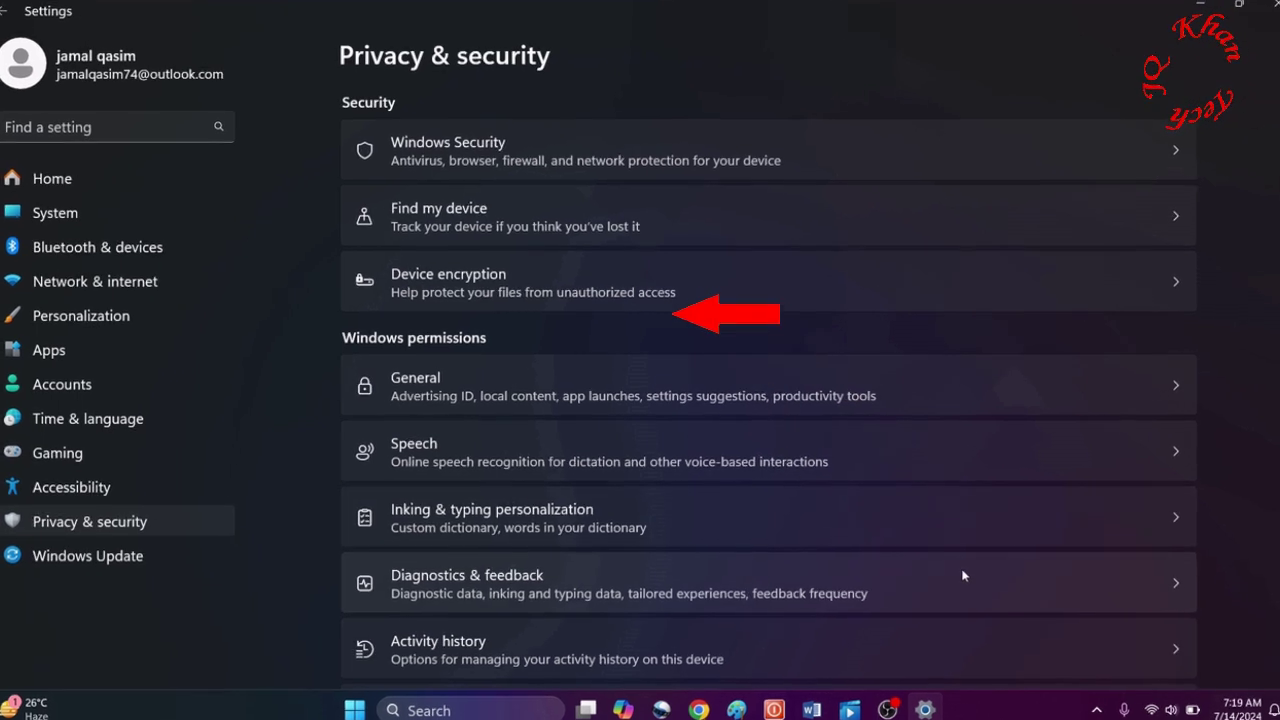
{"action": "left_click", "coordinate": [959, 573]}
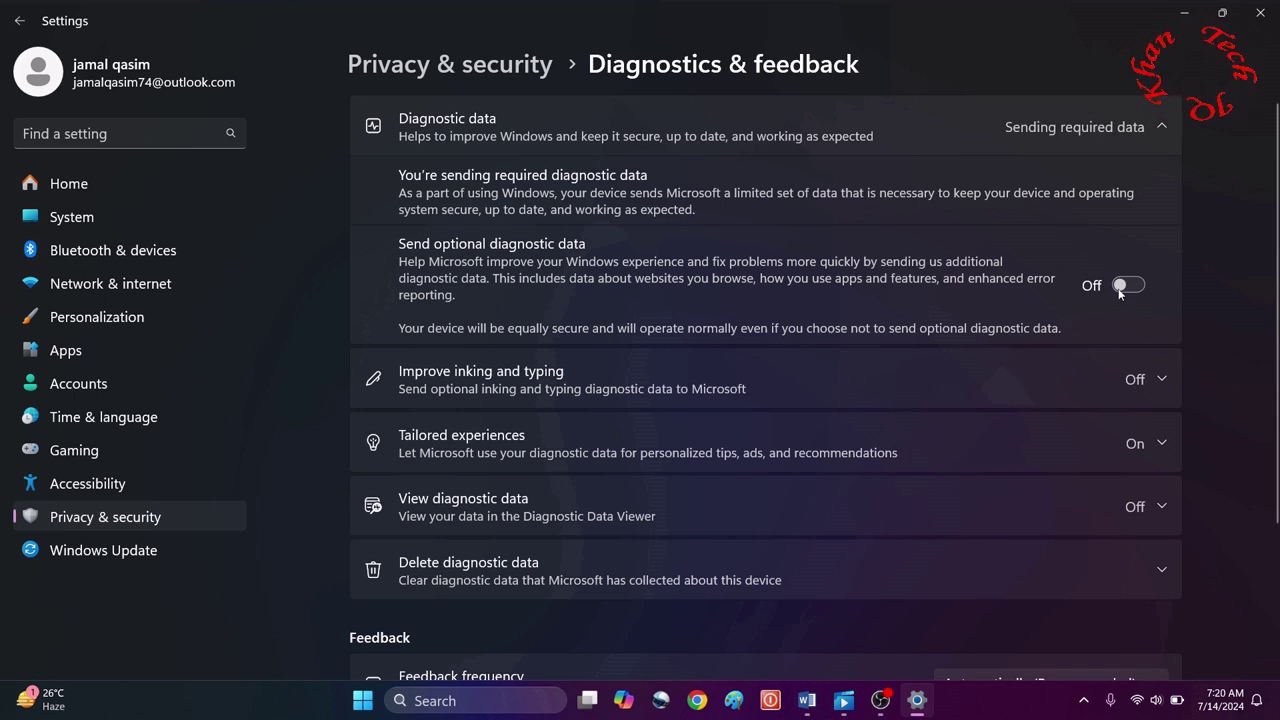
{"action": "left_click", "coordinate": [1261, 15]}
Turn off optimizations for windowed games in the display's default graphics settings, and close Settings
{"action": "right_click", "coordinate": [610, 221]}
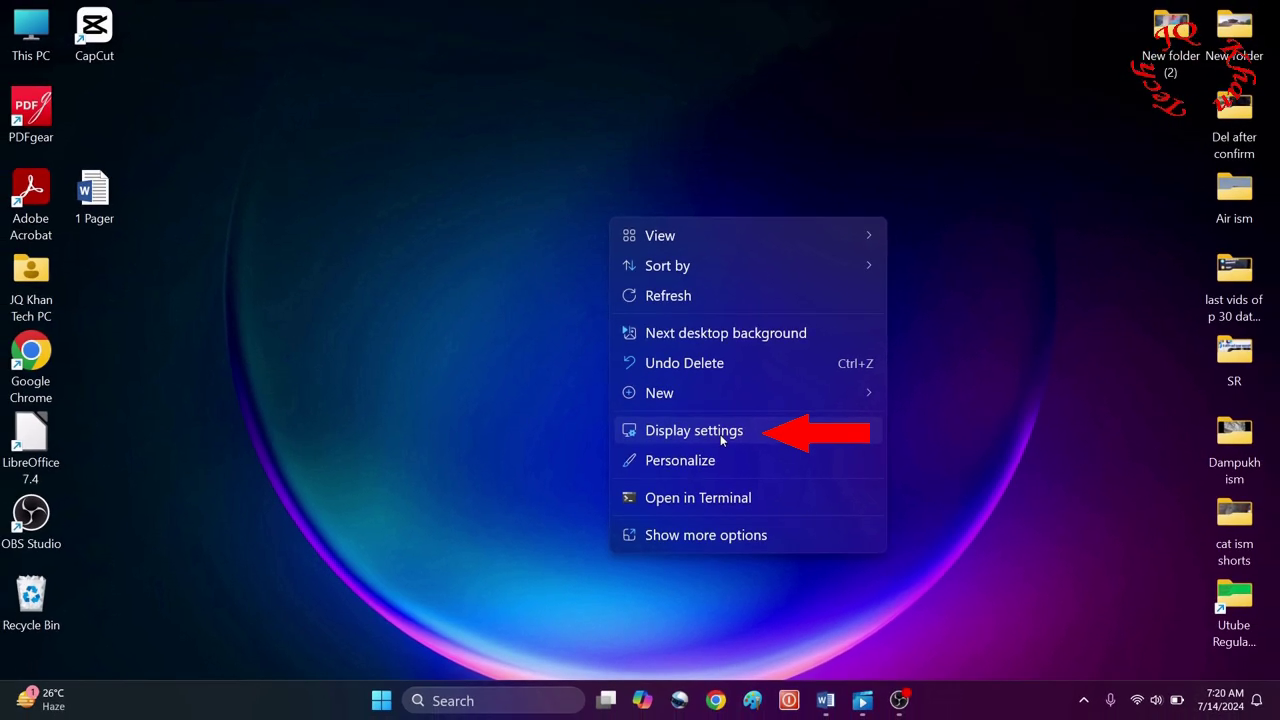
{"action": "left_click", "coordinate": [721, 435]}
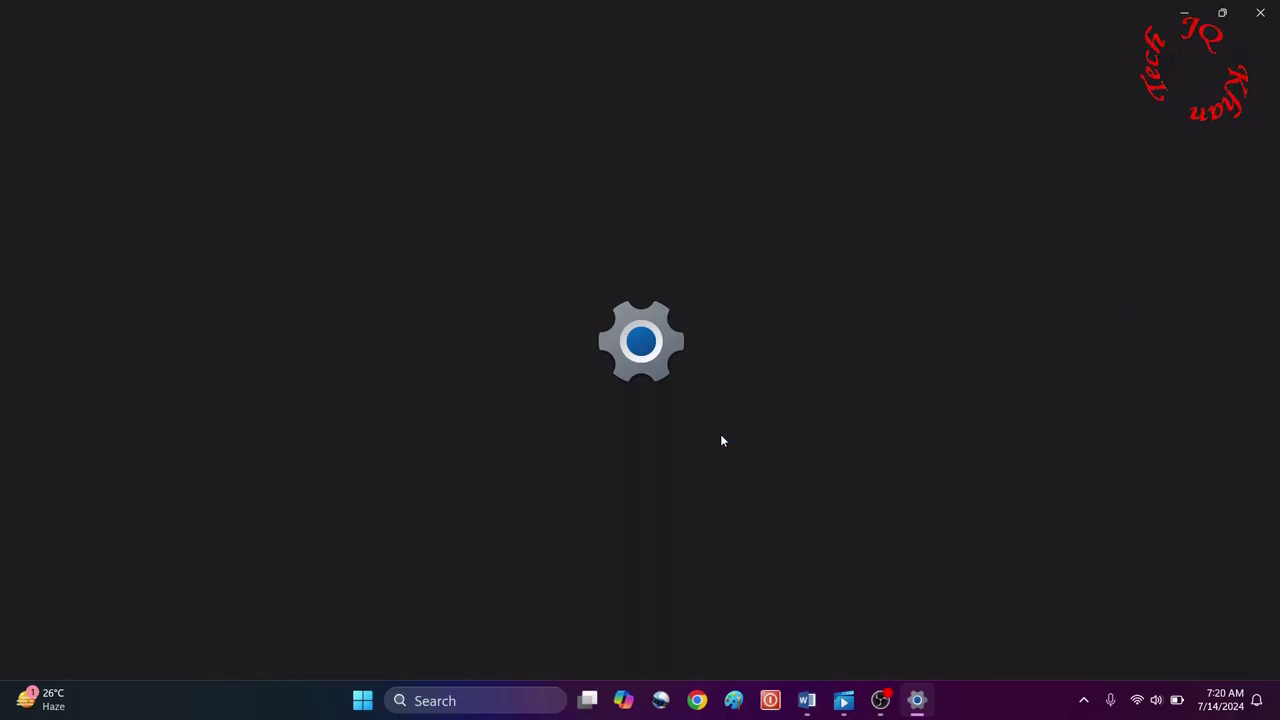
{"action": "scroll", "coordinate": [720, 434], "scroll_direction": "down", "scroll_amount": 3}
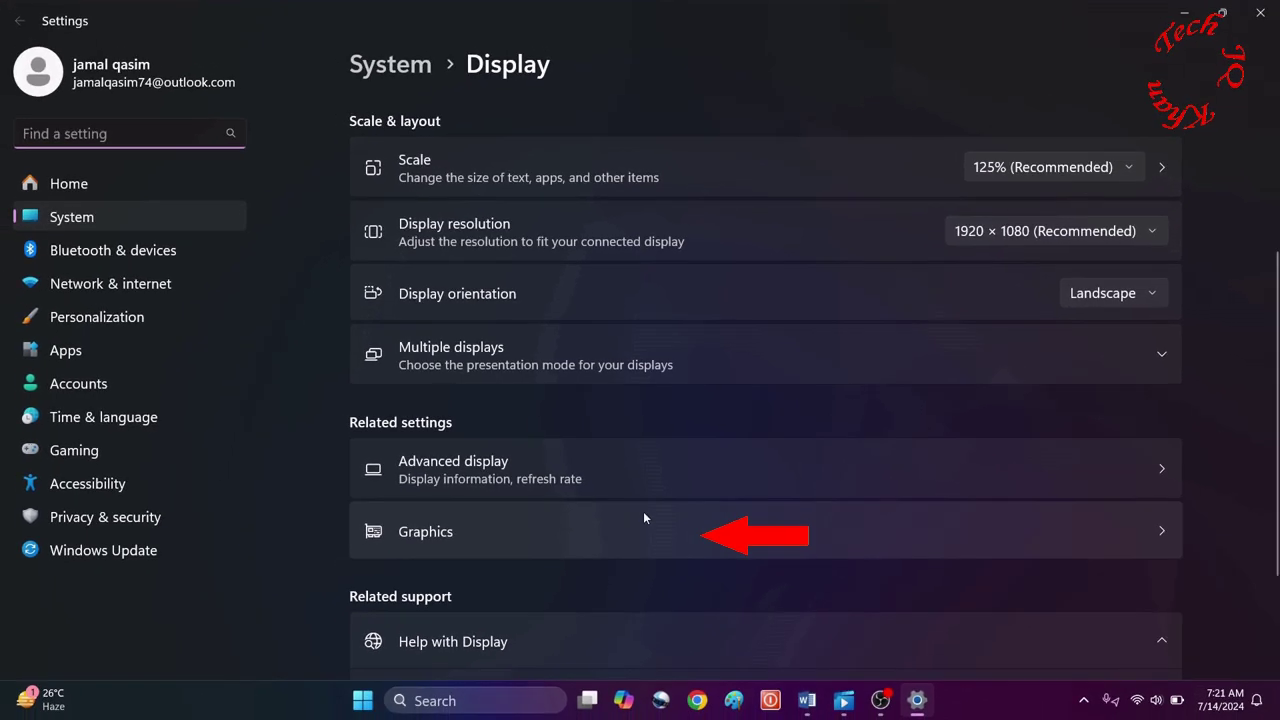
{"action": "left_click", "coordinate": [644, 518]}
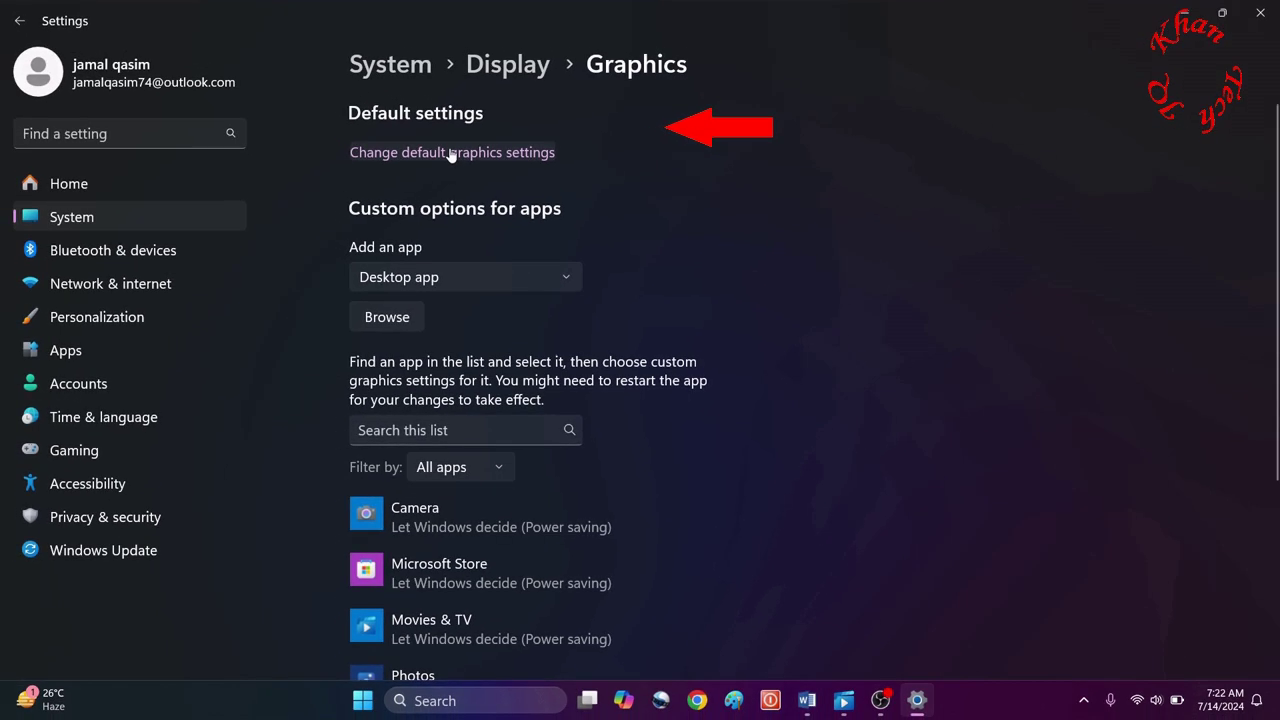
{"action": "left_click", "coordinate": [451, 153]}
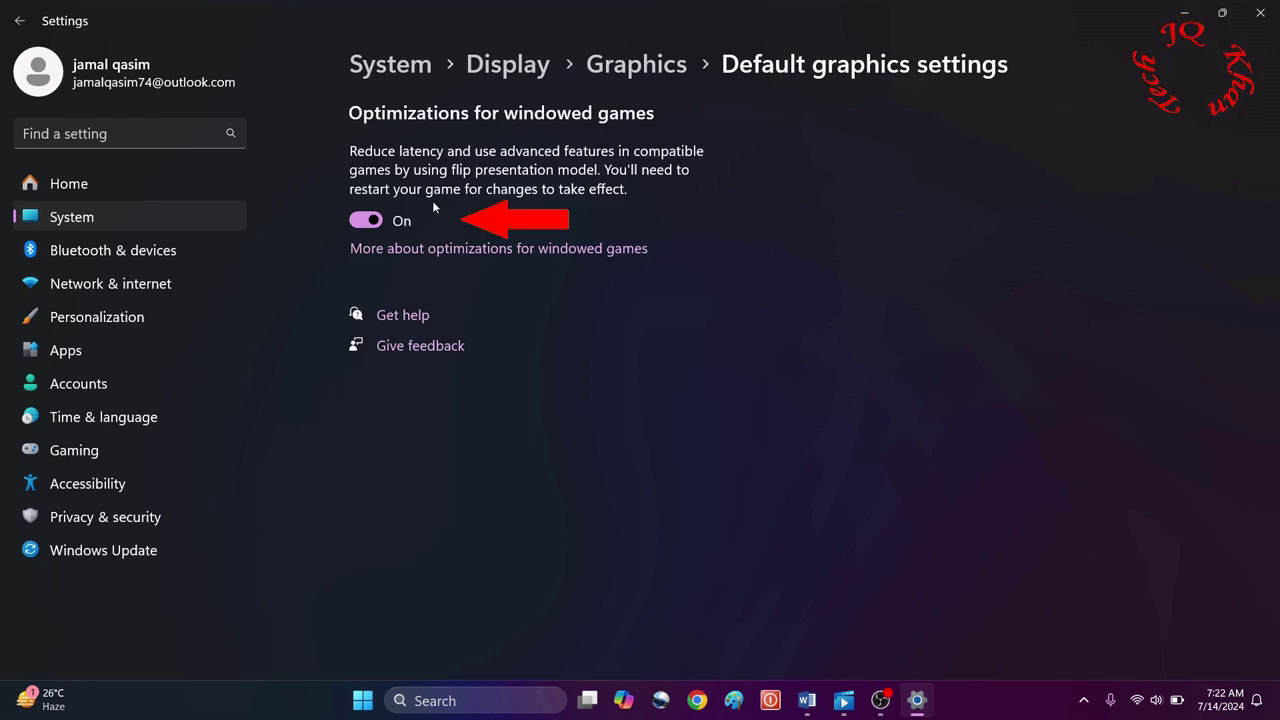
{"action": "left_click", "coordinate": [359, 222]}
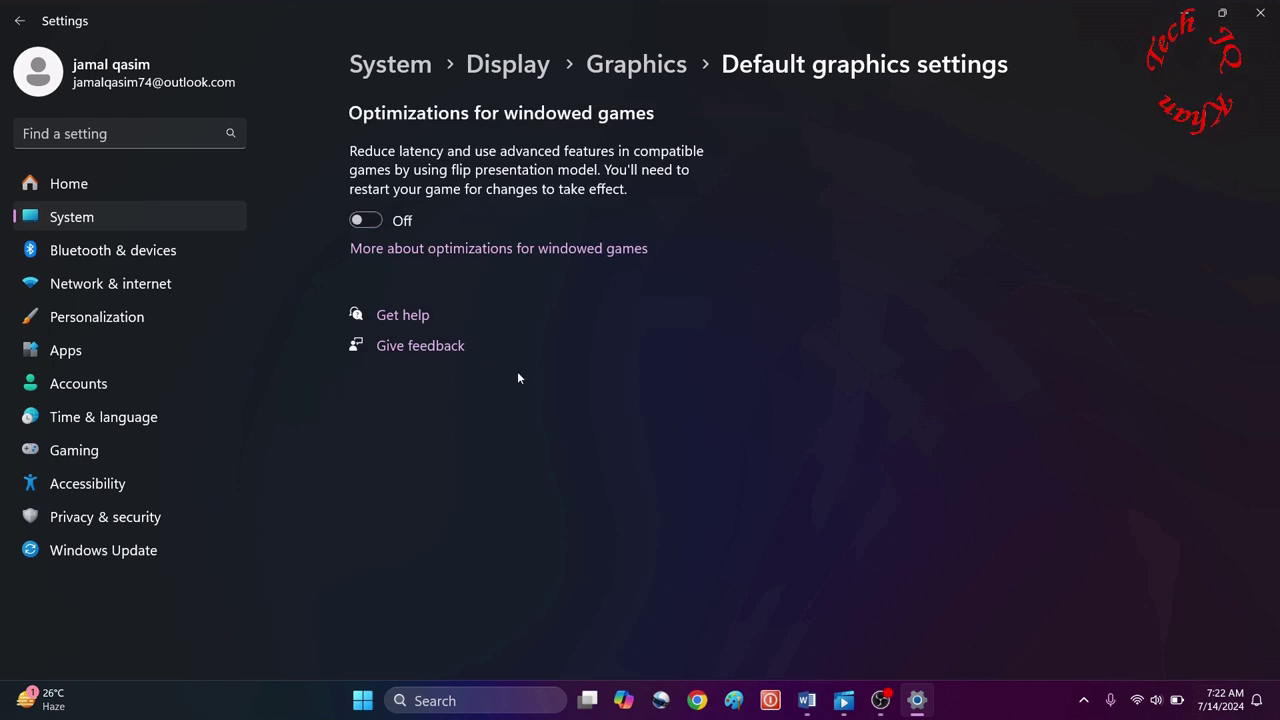
{"action": "left_click", "coordinate": [1276, 6]}
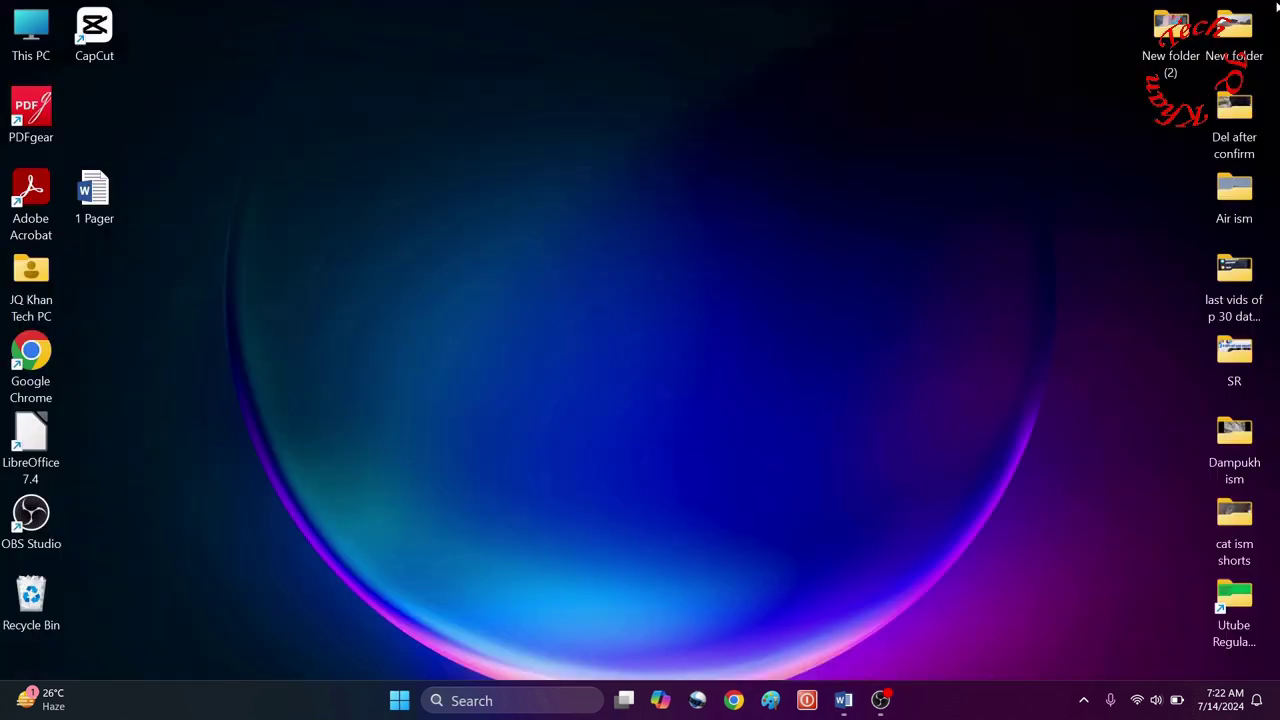
Bring up the power choices for restarting the computer
{"action": "left_click", "coordinate": [393, 705]}
{"action": "left_click", "coordinate": [846, 643]}
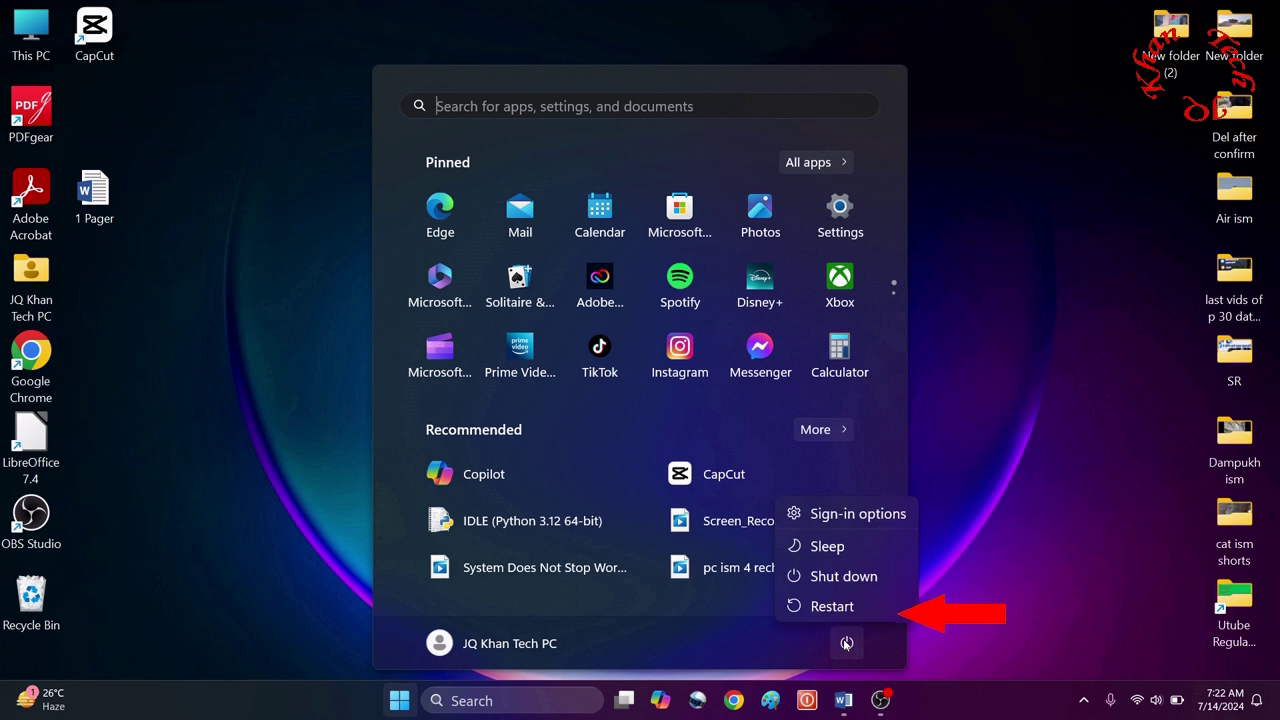